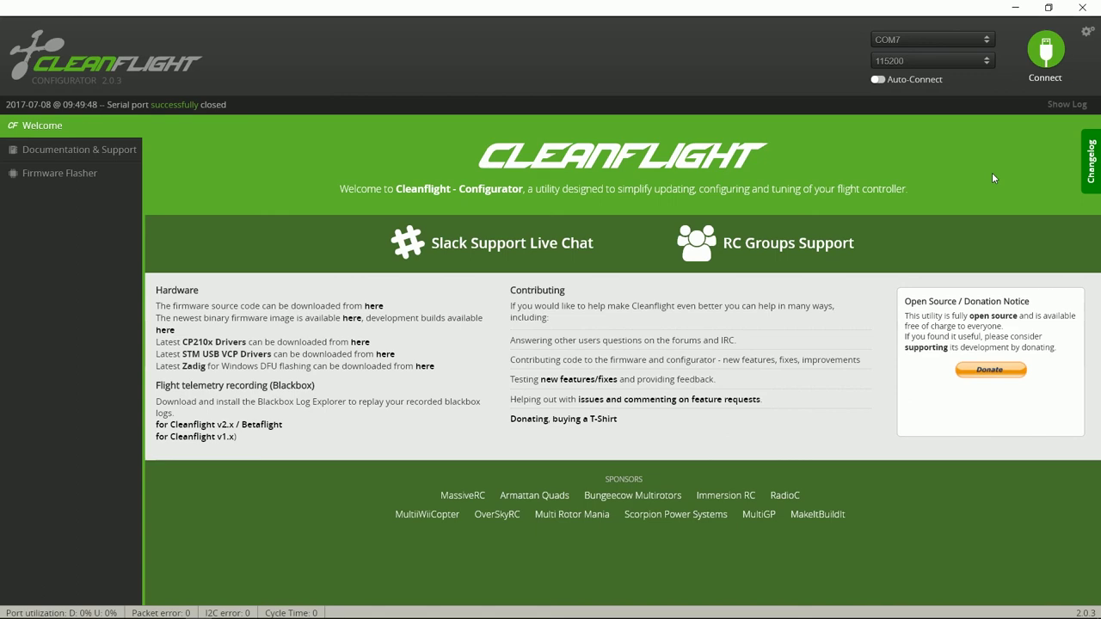
Step: Load the online firmware v2.0.3 (stable) for the SPRACINGF3 board in the firmware flasher
left_click(59, 173)
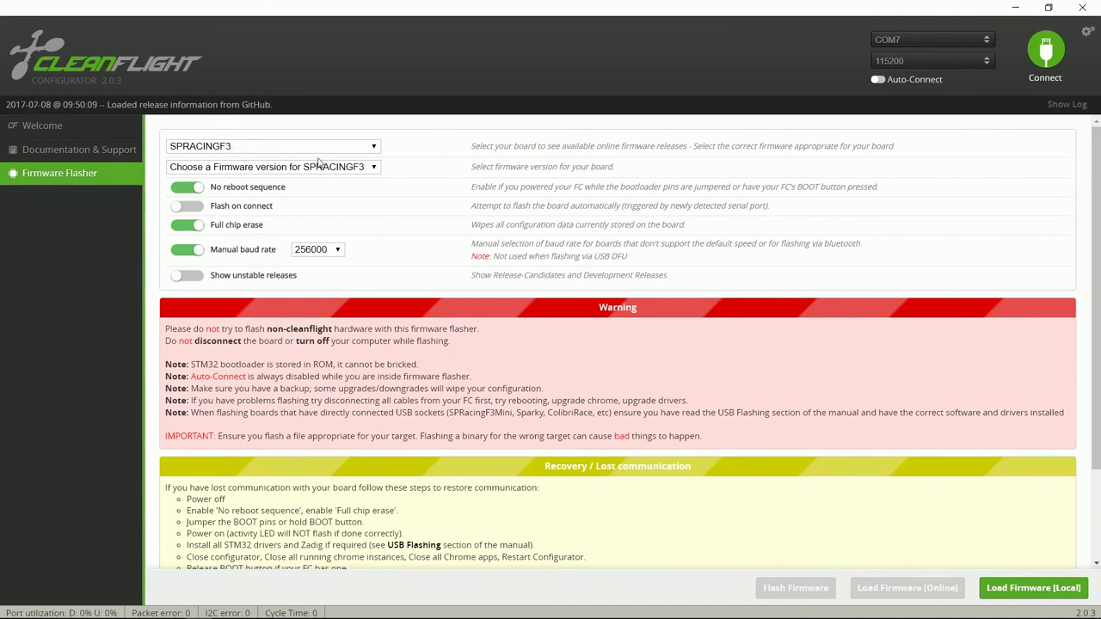
left_click(376, 170)
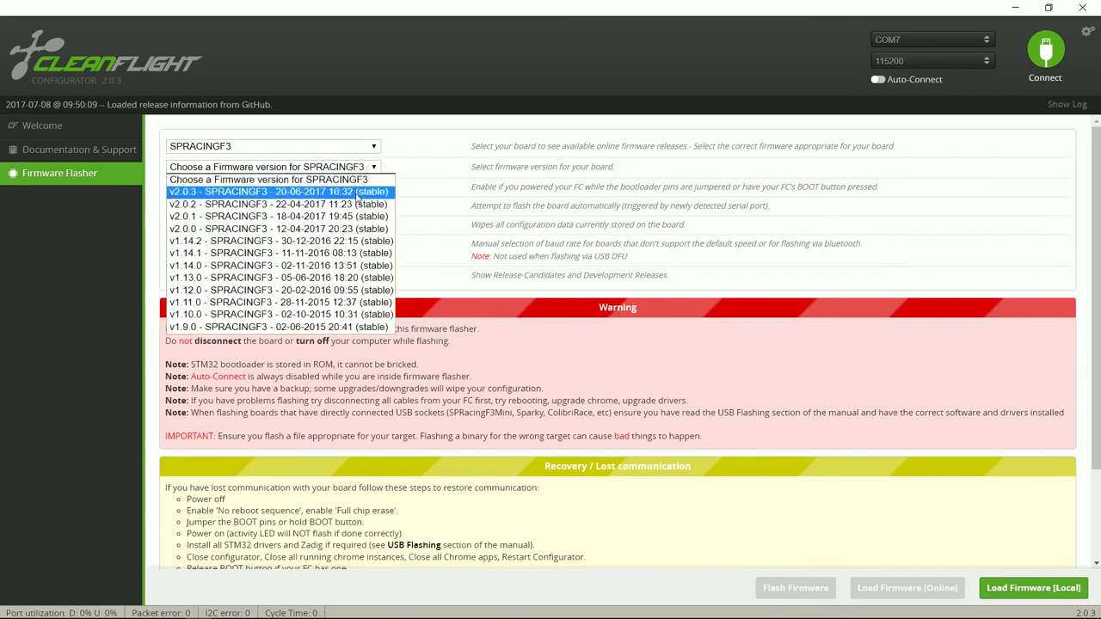
left_click(357, 193)
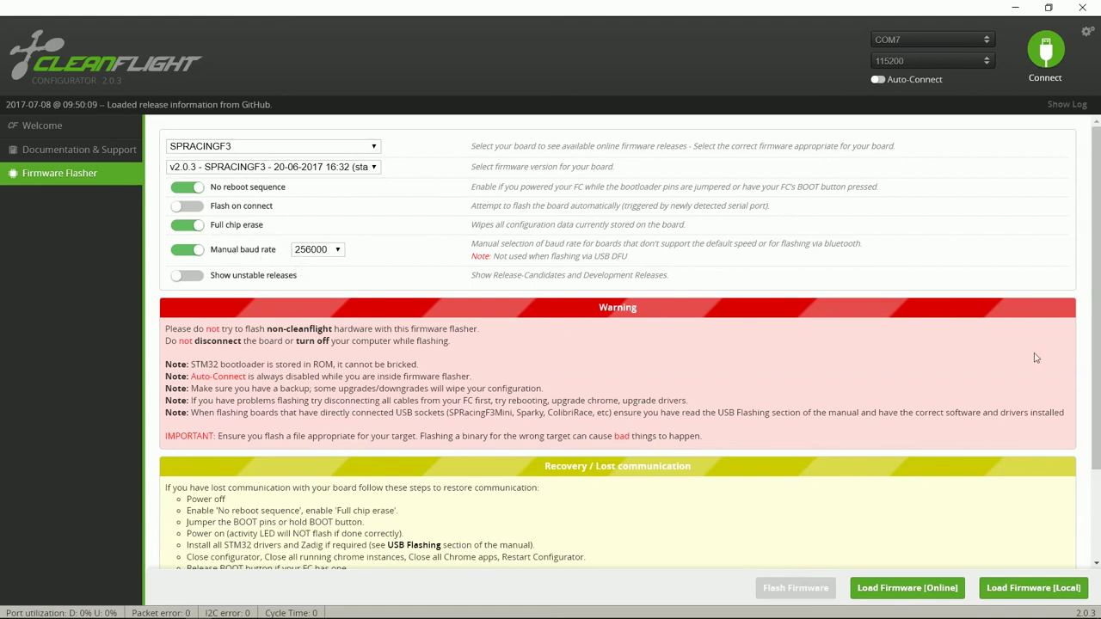
scroll(1098, 308, "down", 1)
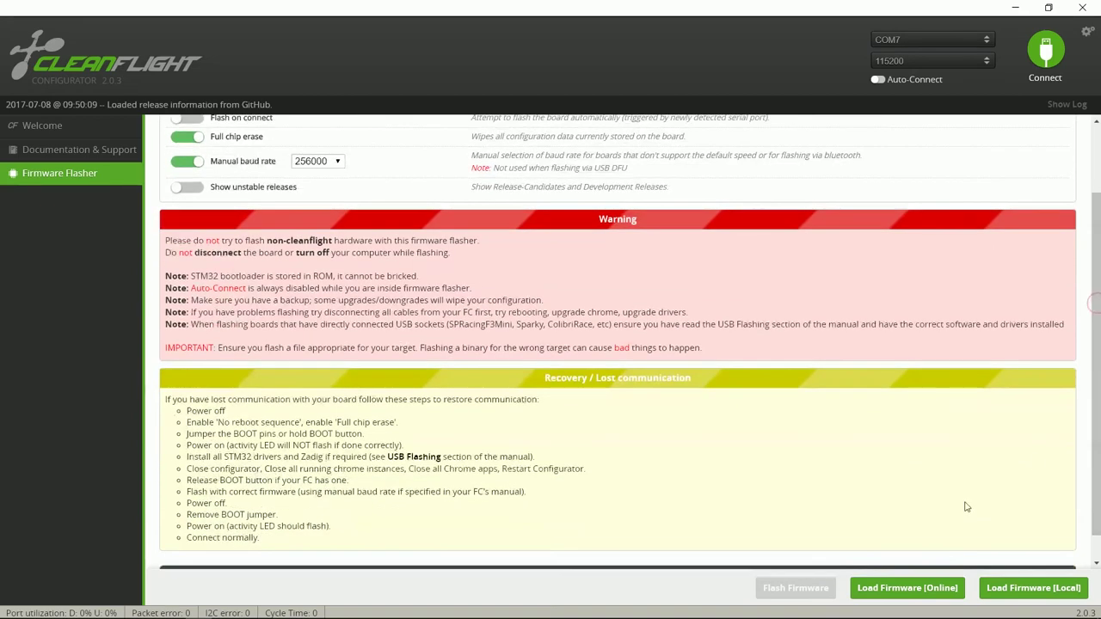
left_click(935, 591)
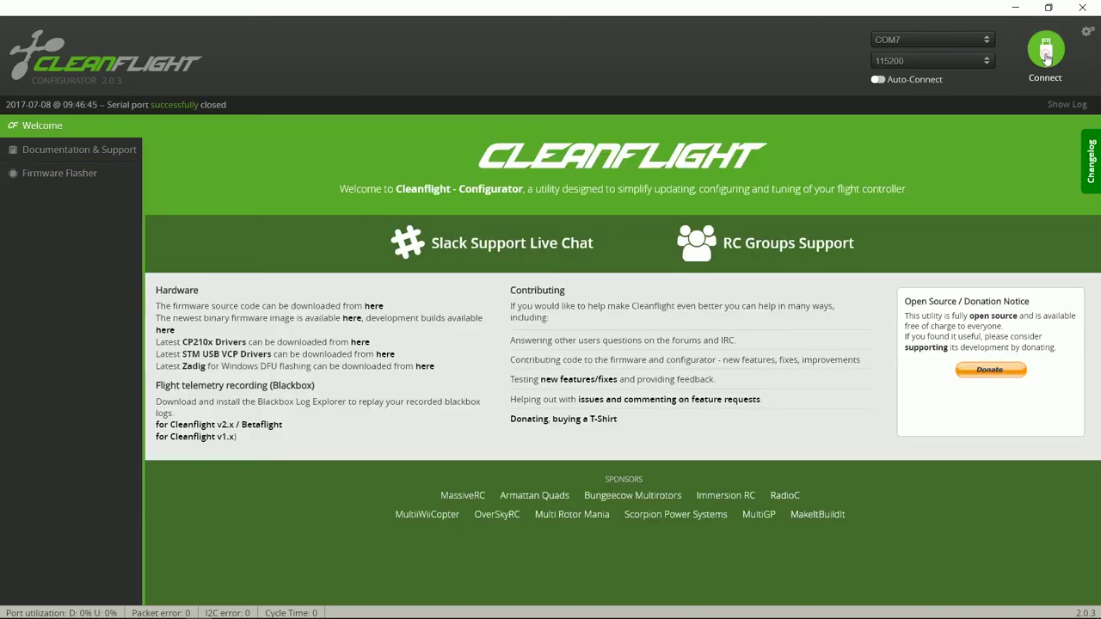
Step: Connect to the flight controller on COM7 and calibrate its accelerometer
left_click(1045, 51)
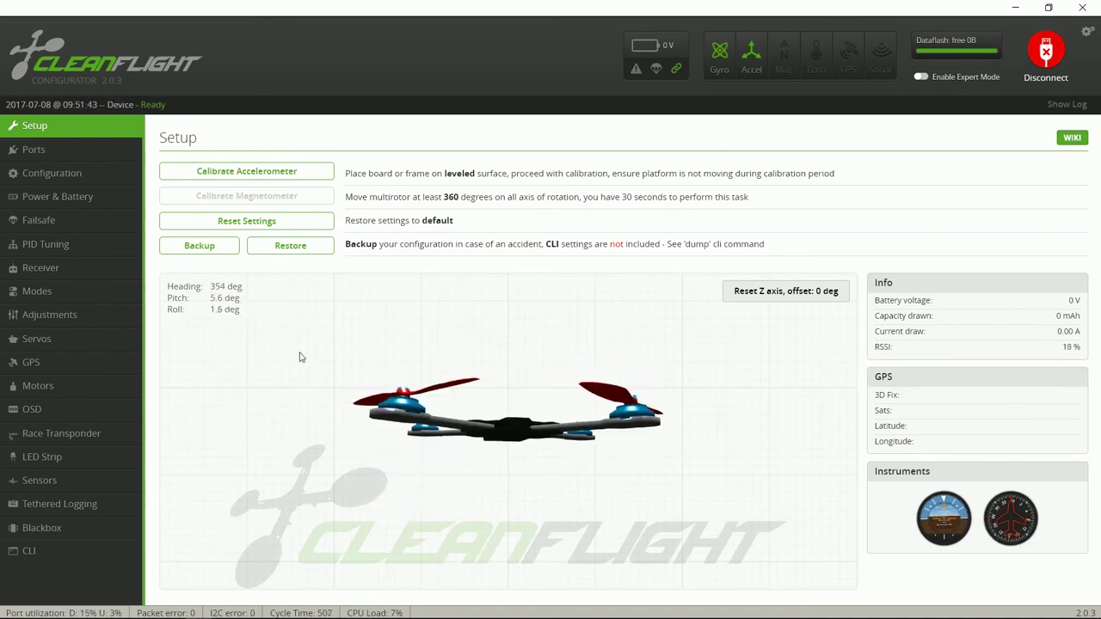
left_click(249, 171)
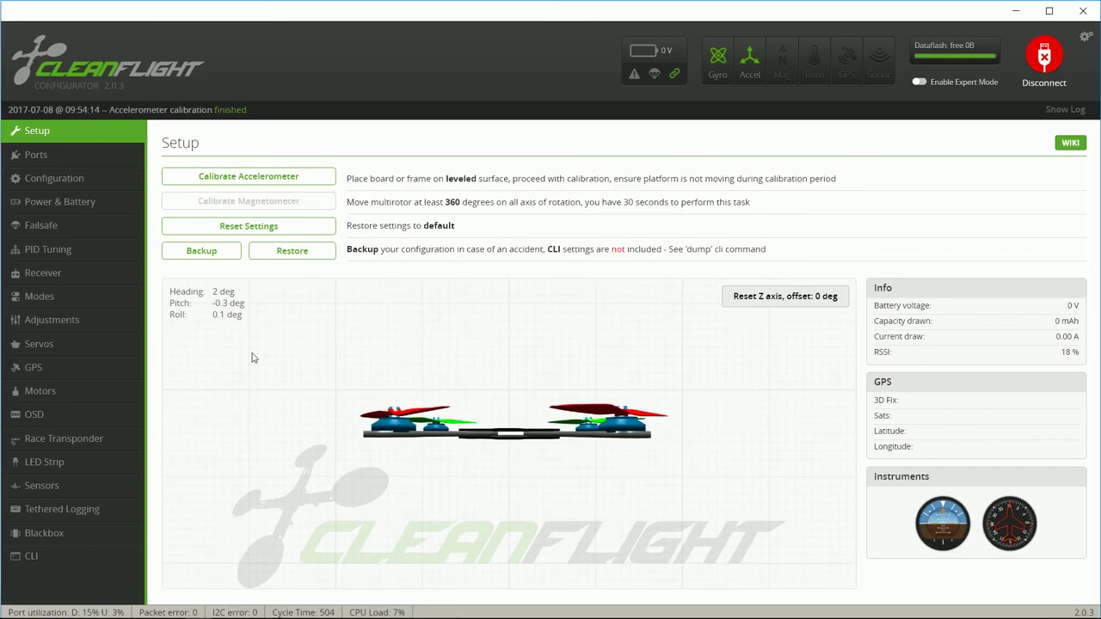
Step: Set the telemetry output of UART1 to MAVLink in the ports configuration
left_click(75, 159)
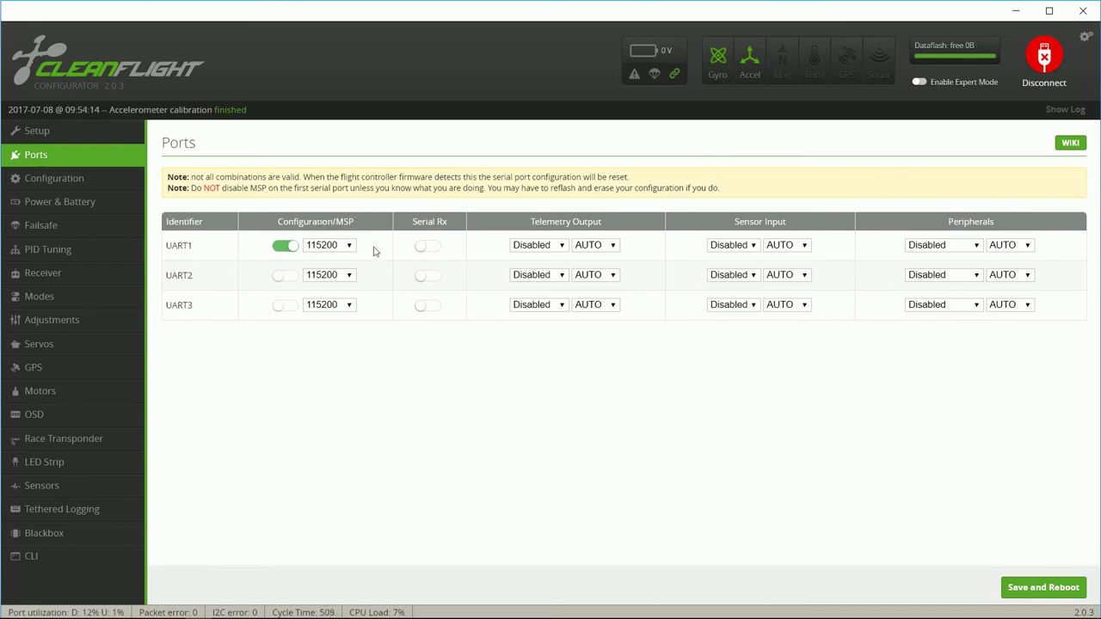
left_click(562, 247)
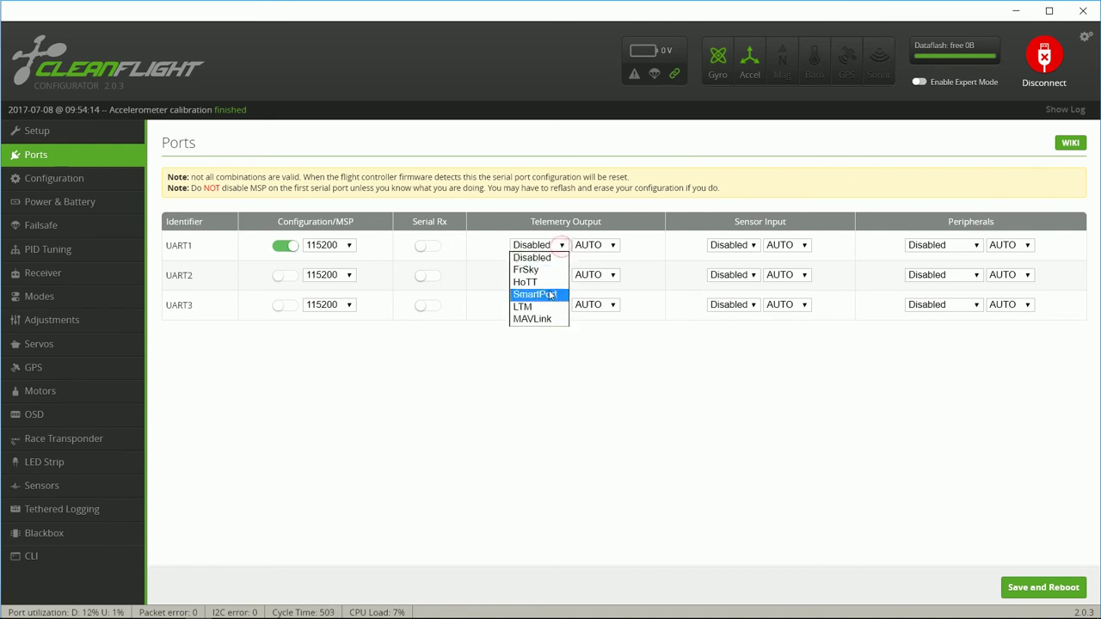
left_click(545, 320)
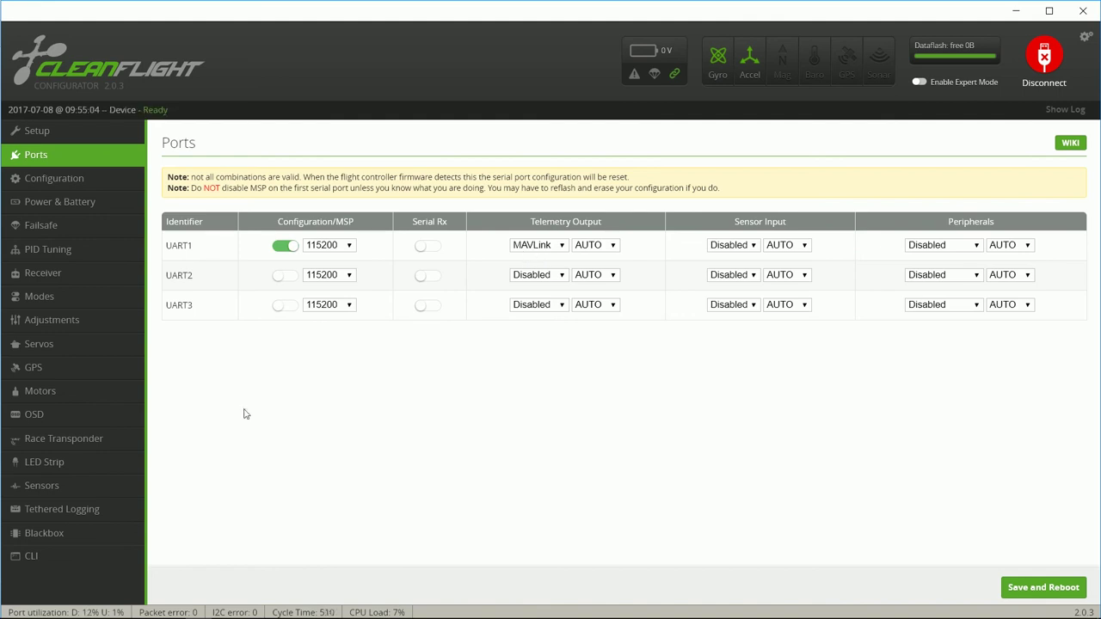
Step: Set the mixer type to Quad X 1234 in the flight controller configuration
left_click(82, 179)
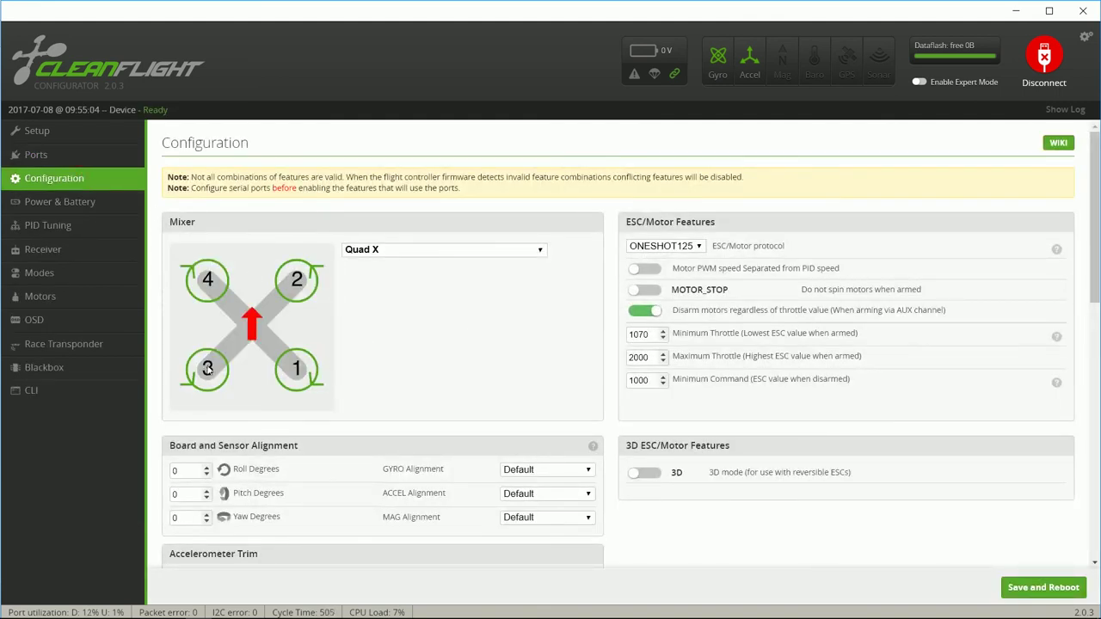
left_click(540, 251)
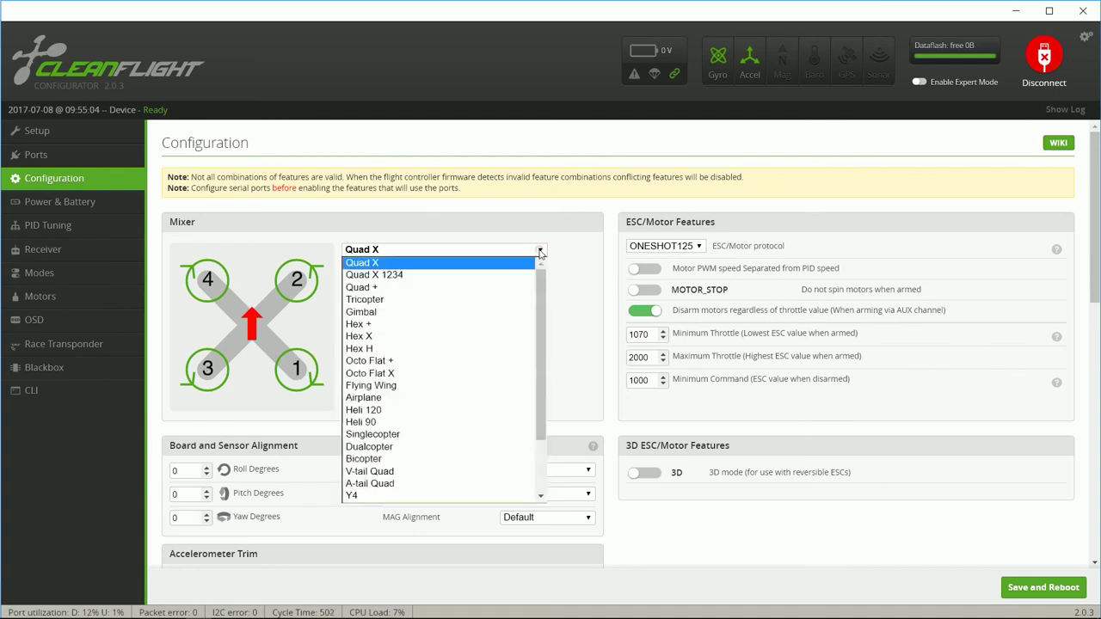
left_click(382, 276)
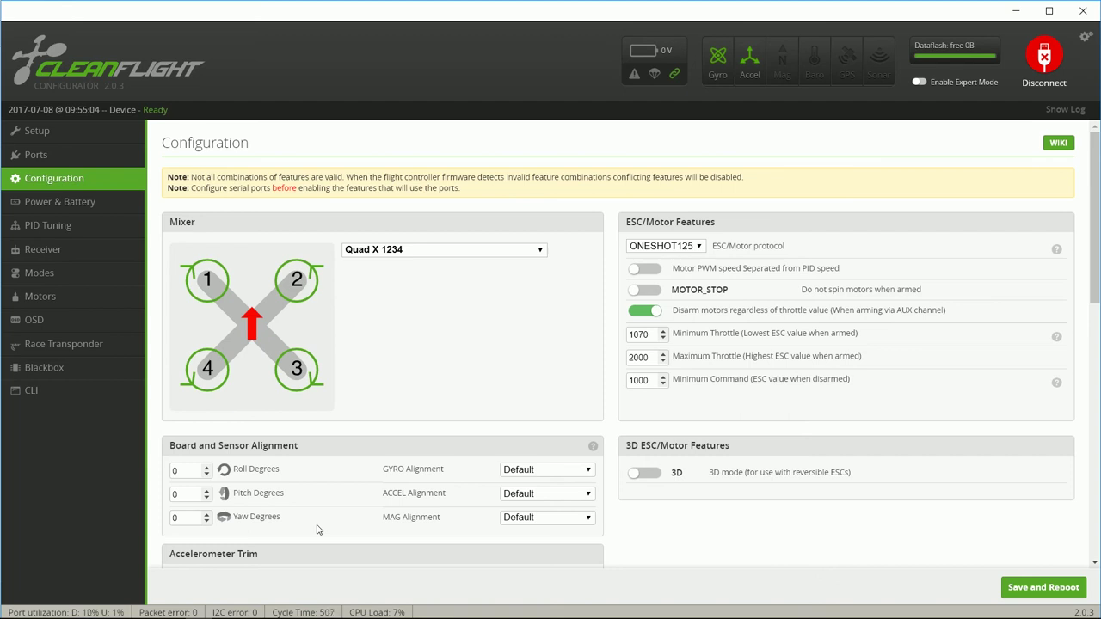
Step: Set the board's yaw alignment to 90 degrees, save with a reboot, and recalibrate the accelerometer
double_click(191, 519)
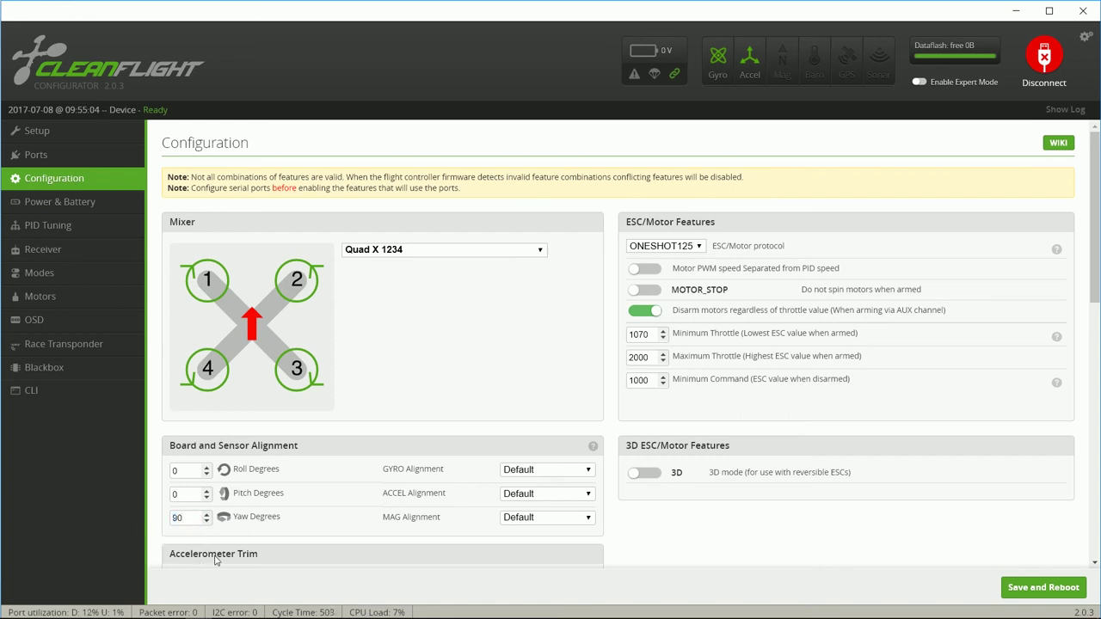
left_click(1063, 588)
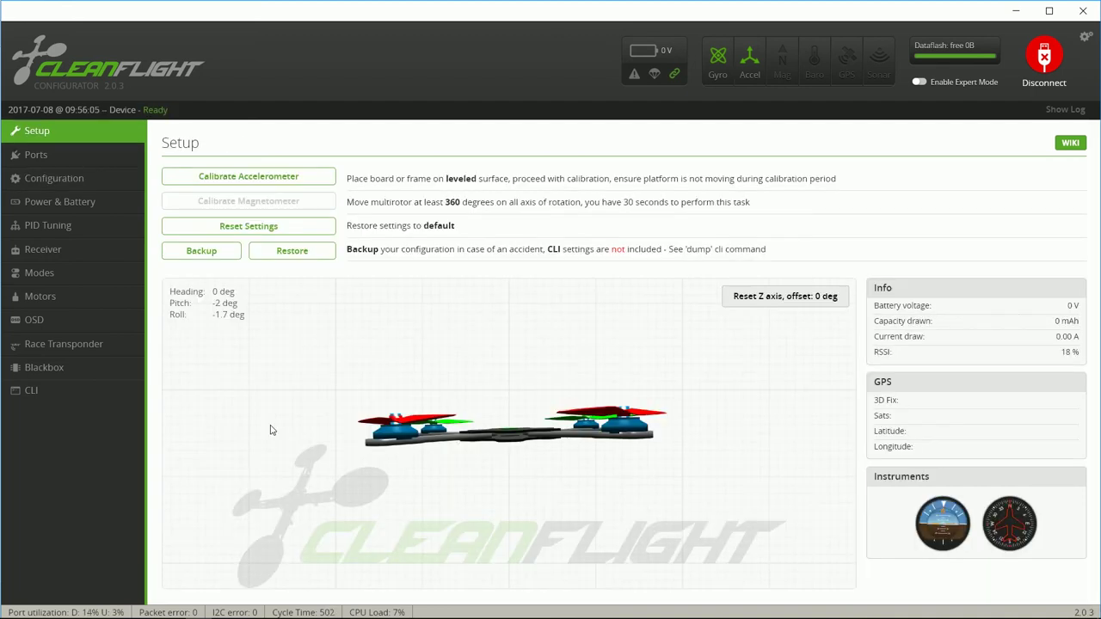
left_click(220, 177)
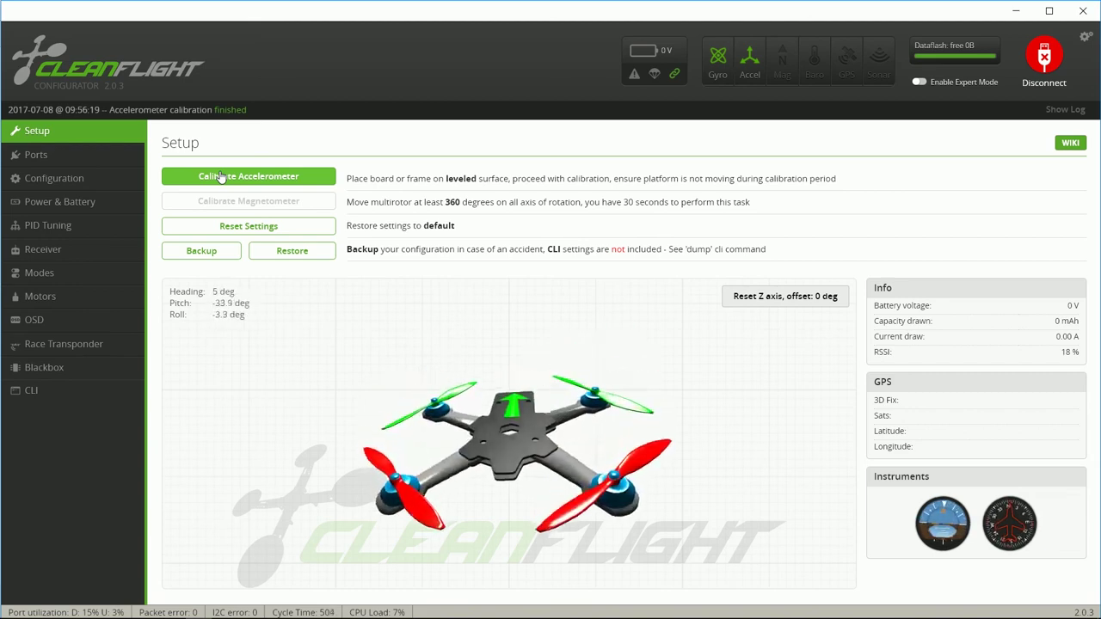
Step: Set the receiver mode to PWM RX input (one wire per channel), save with a reboot, and check the receiver channels
left_click(49, 178)
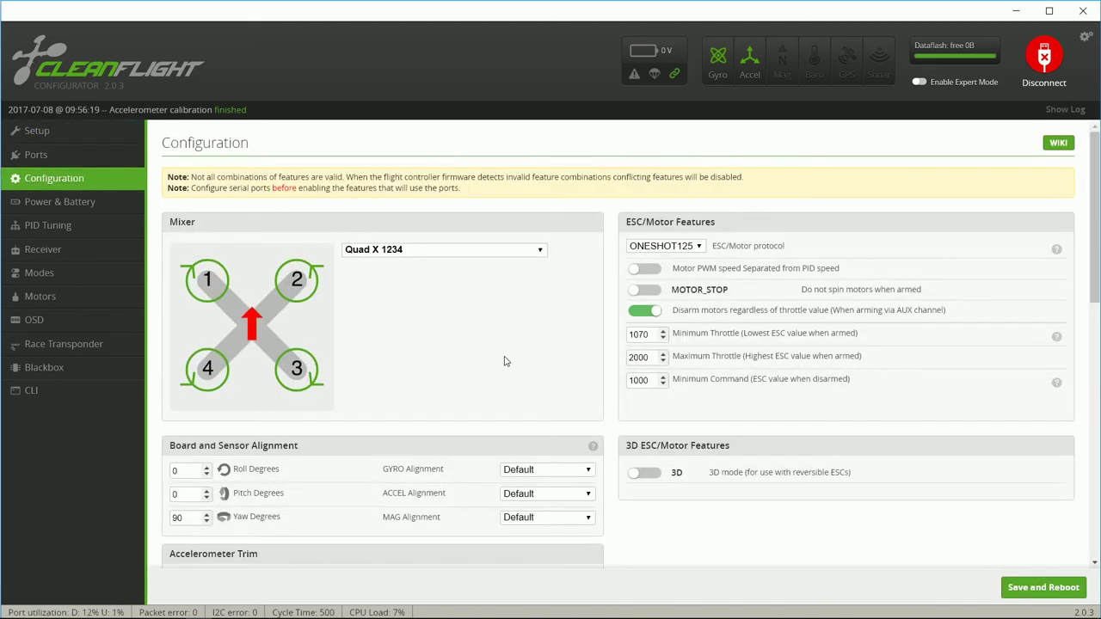
left_click_drag(1097, 169, 1094, 426)
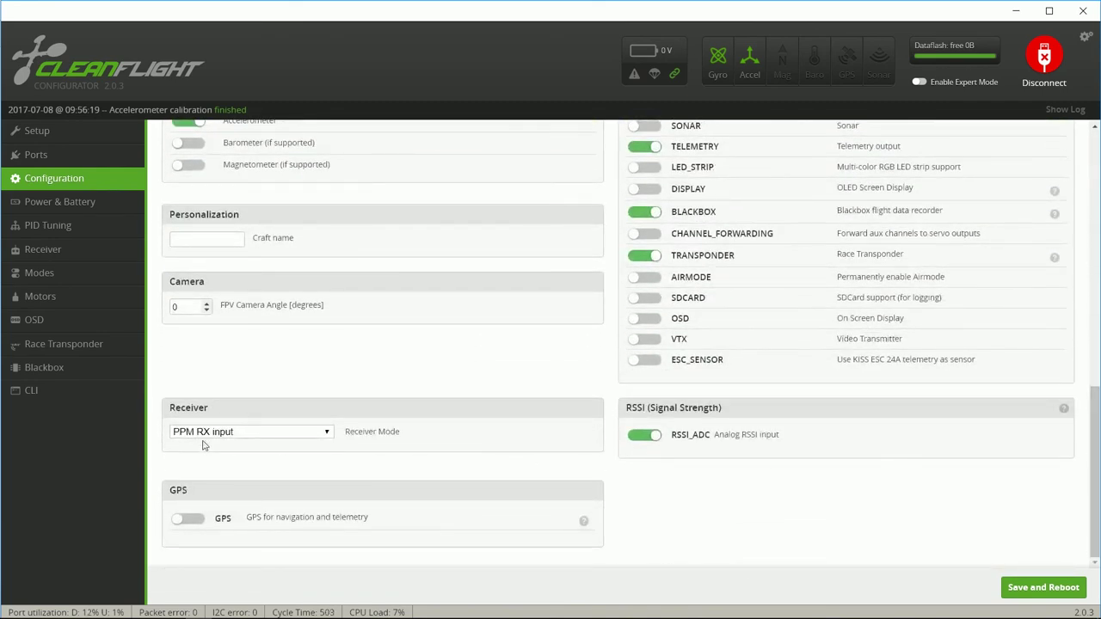
left_click(329, 435)
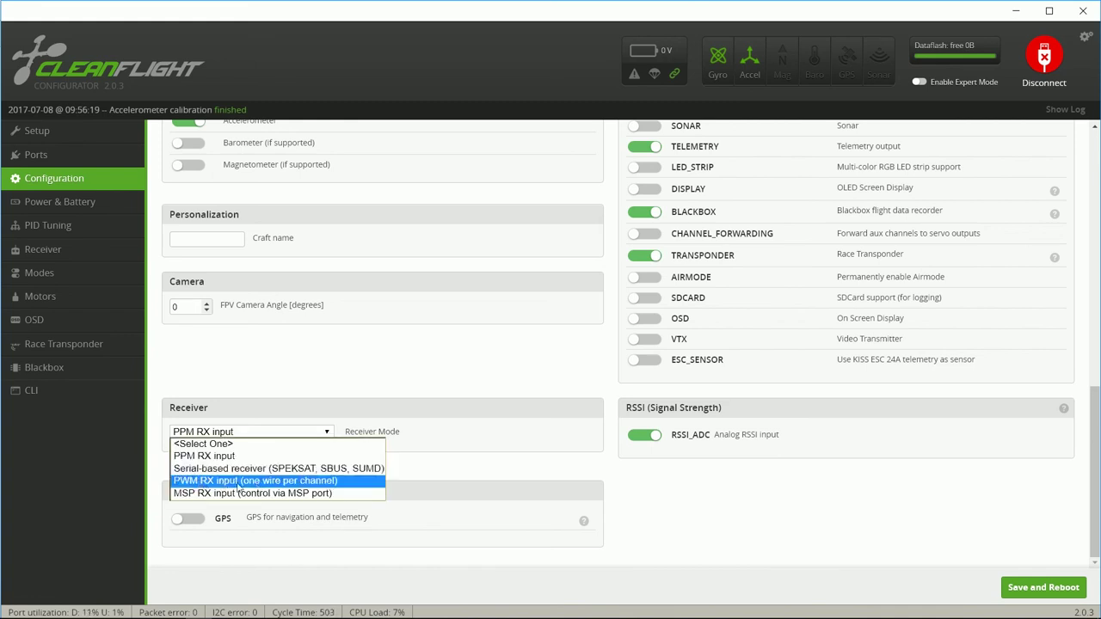
left_click(224, 482)
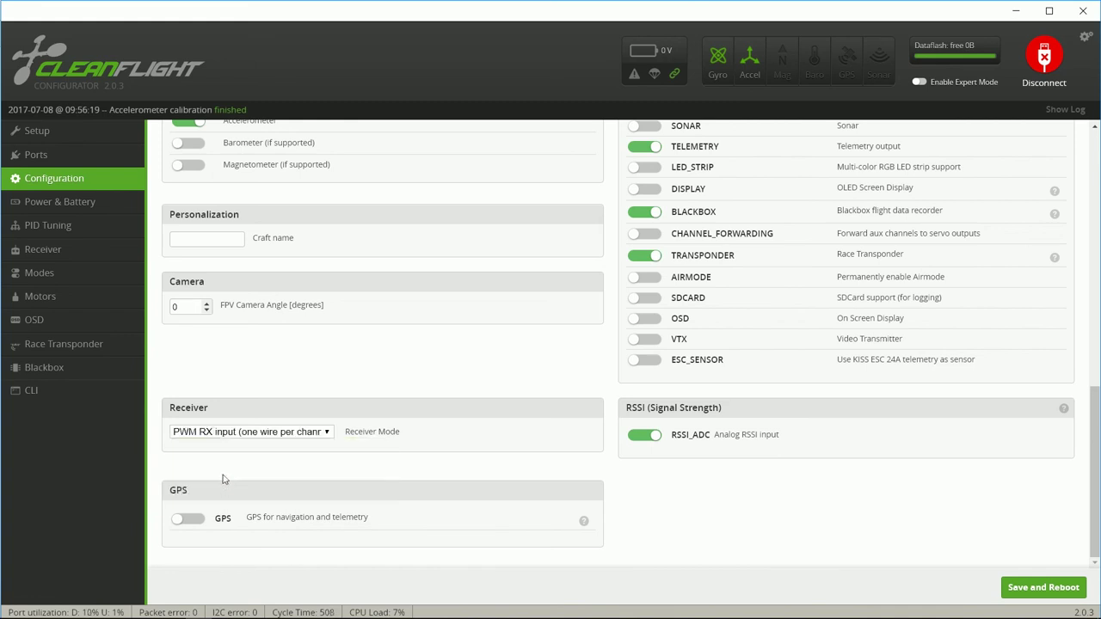
left_click(1038, 588)
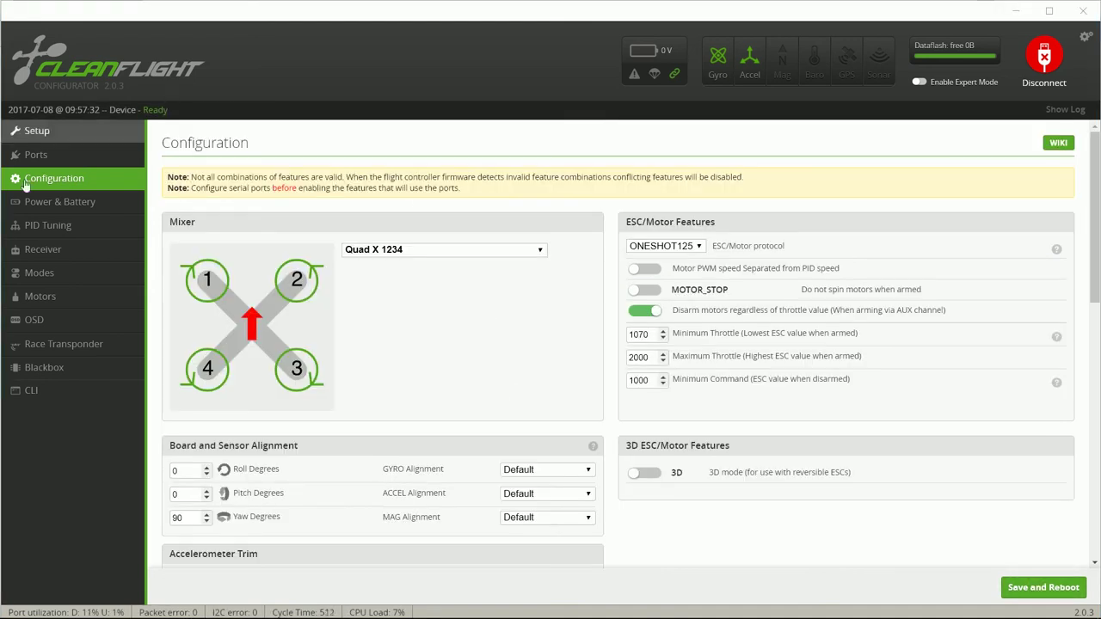
left_click(43, 250)
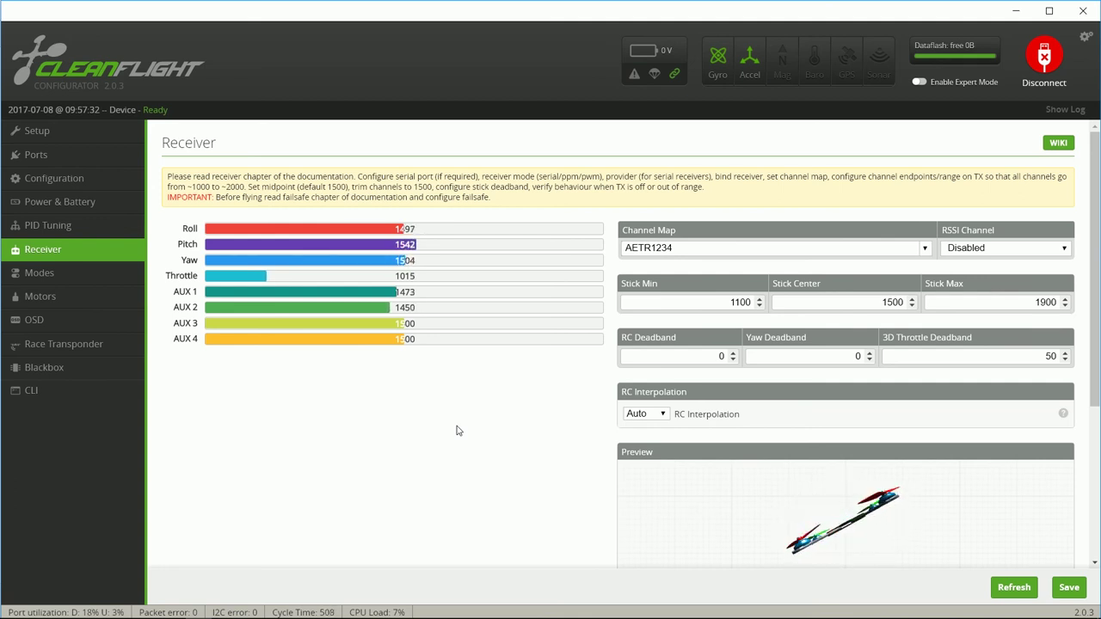
Step: Enable motor control and test motor 1 by raising it to about 1302 and returning it to 1000
left_click(71, 300)
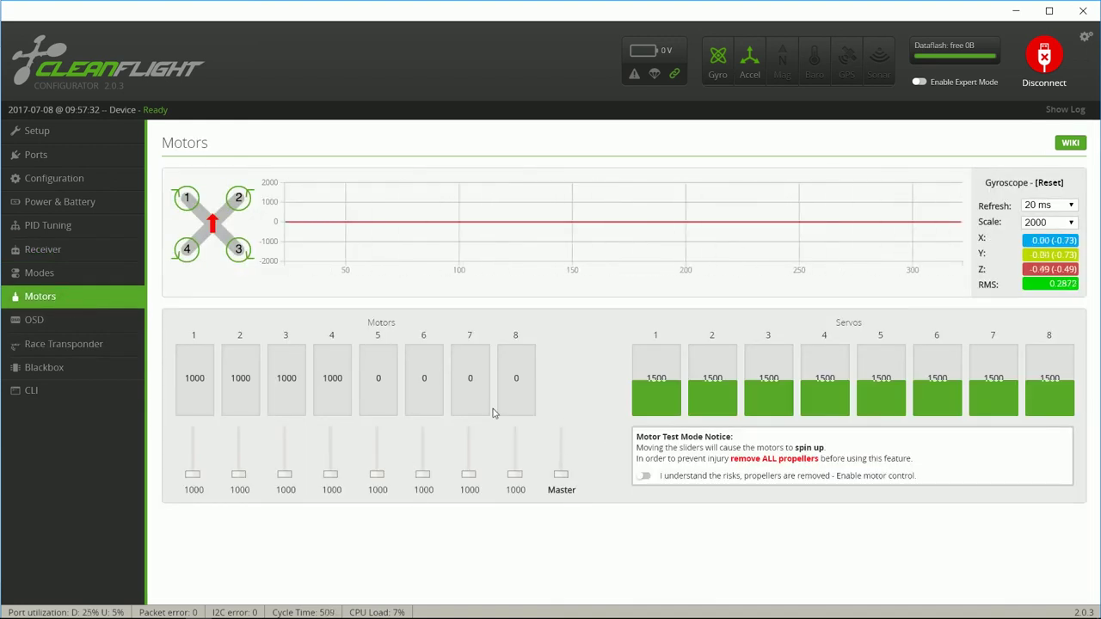
left_click(643, 475)
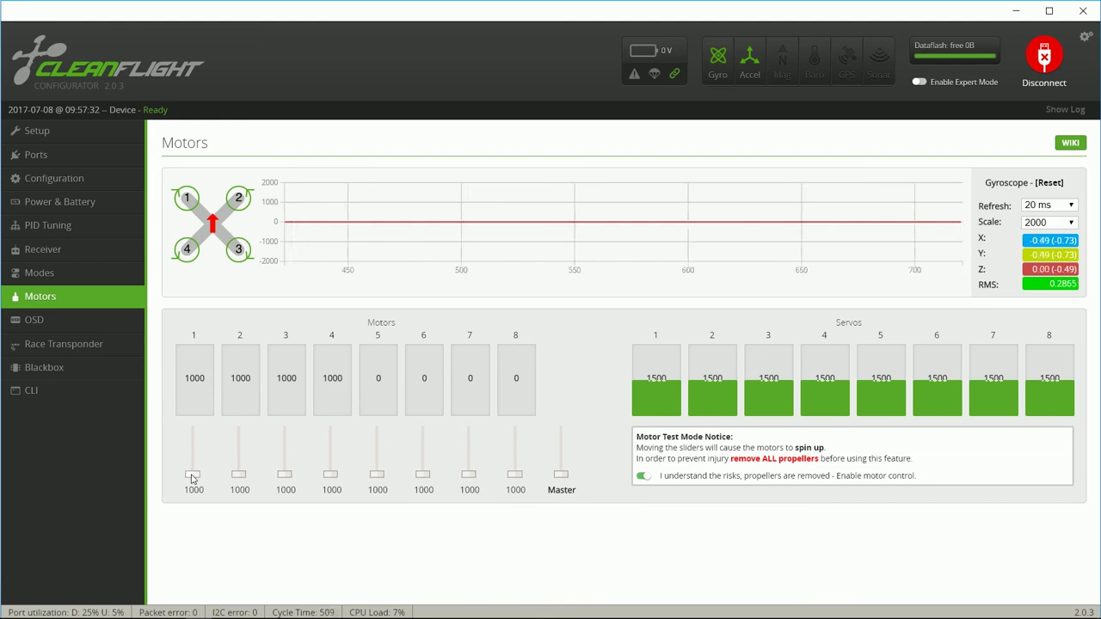
left_click_drag(193, 478, 287, 485)
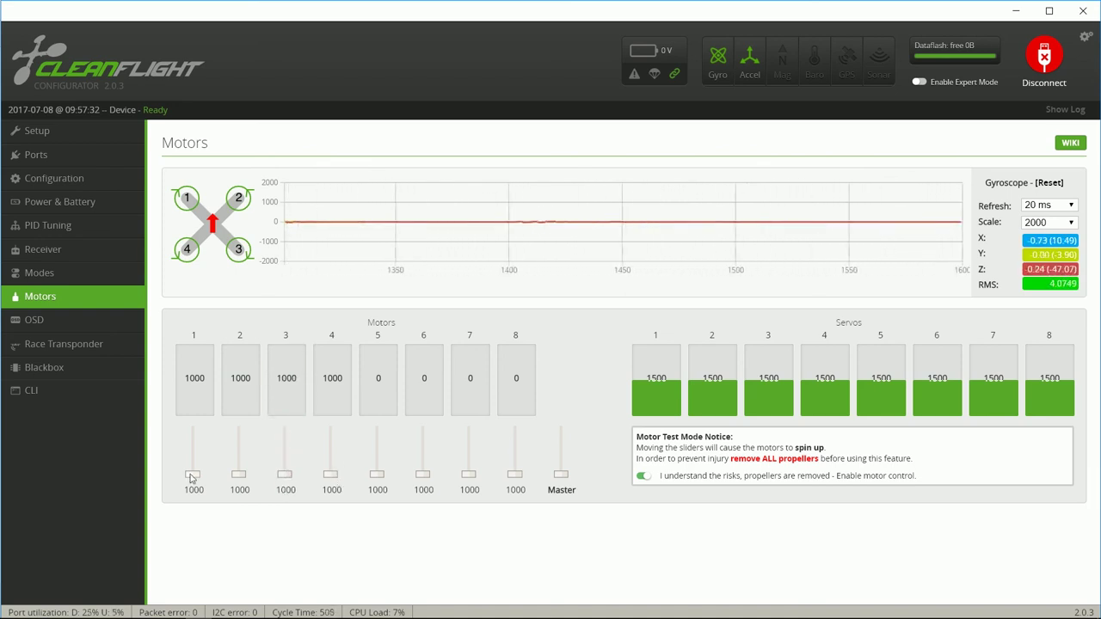
left_click_drag(191, 476, 190, 462)
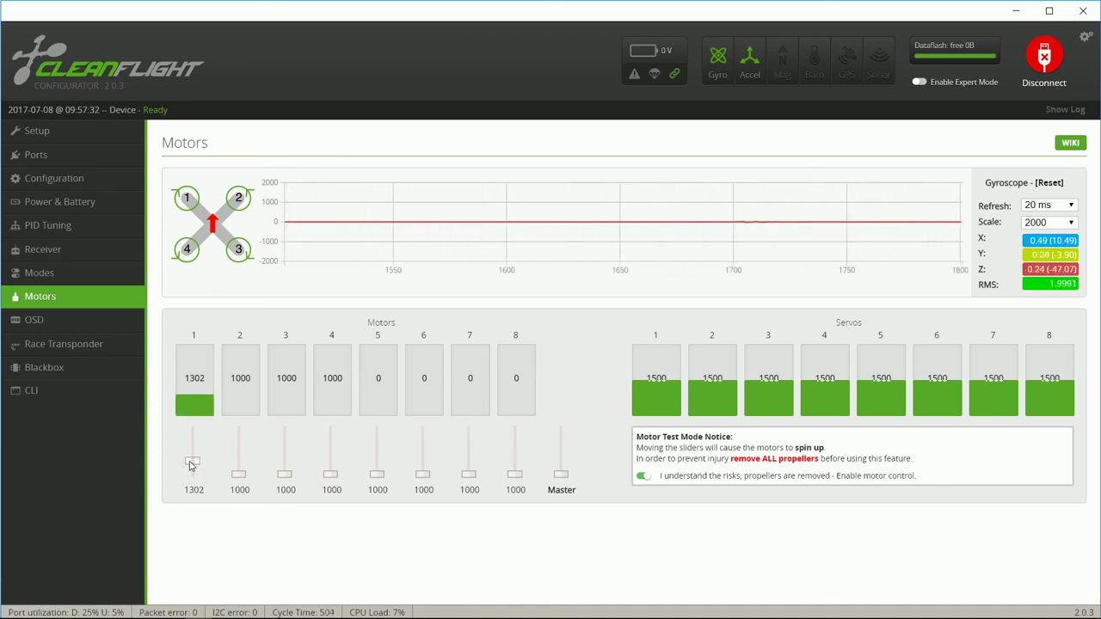
left_click_drag(190, 462, 191, 475)
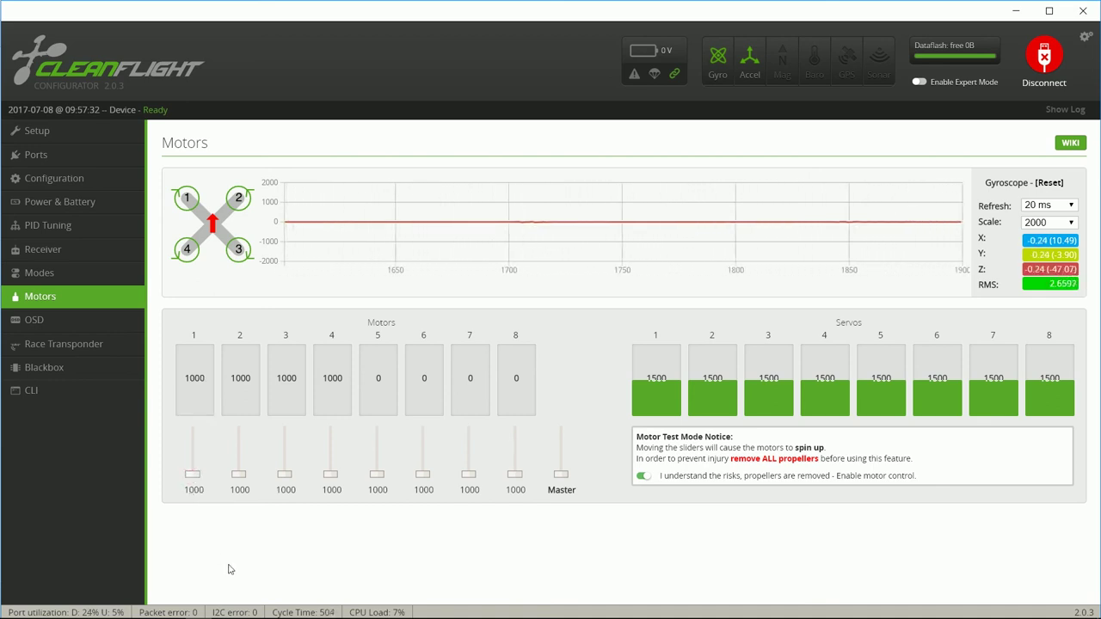
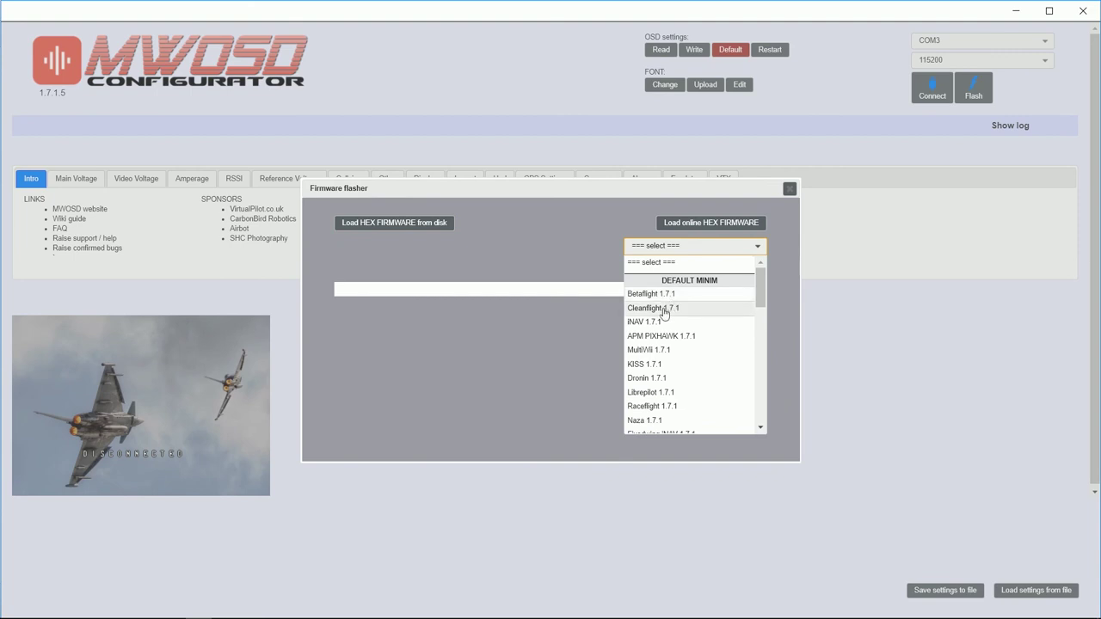
Step: In MWOSD Configurator, load the online Cleanflight 1.7.1 firmware, flash it to the OSD, and close the flasher
left_click(663, 309)
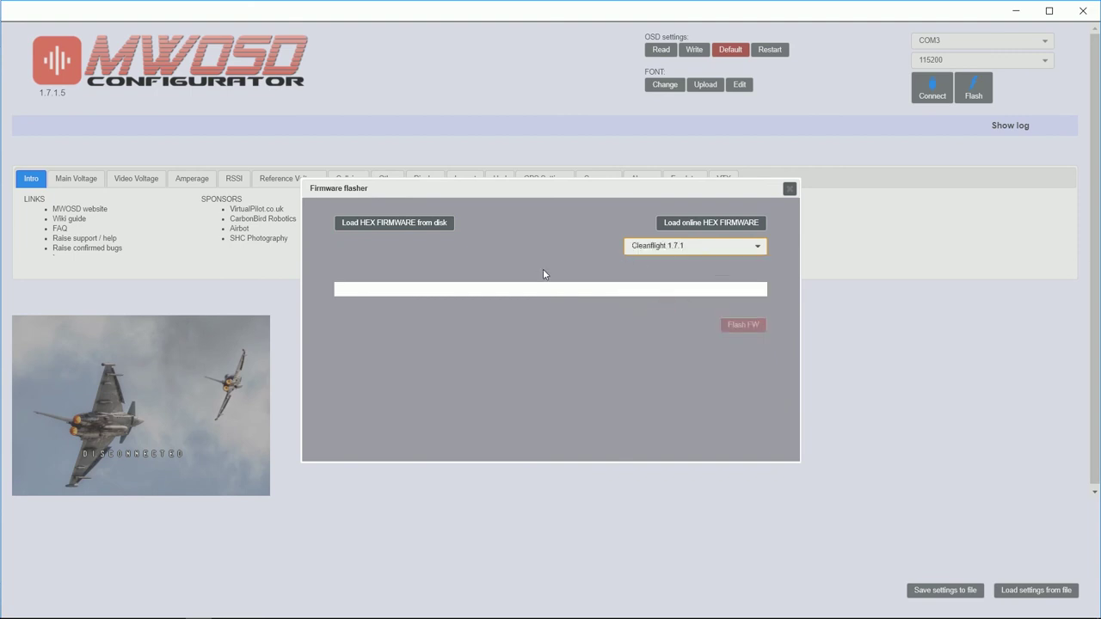
left_click(702, 223)
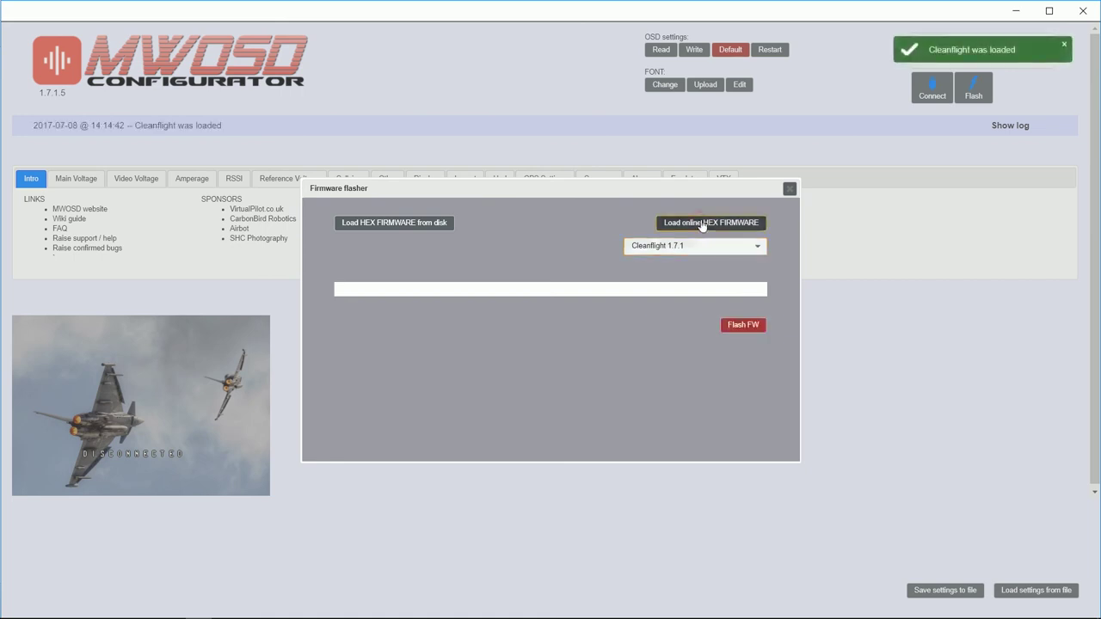
left_click(743, 325)
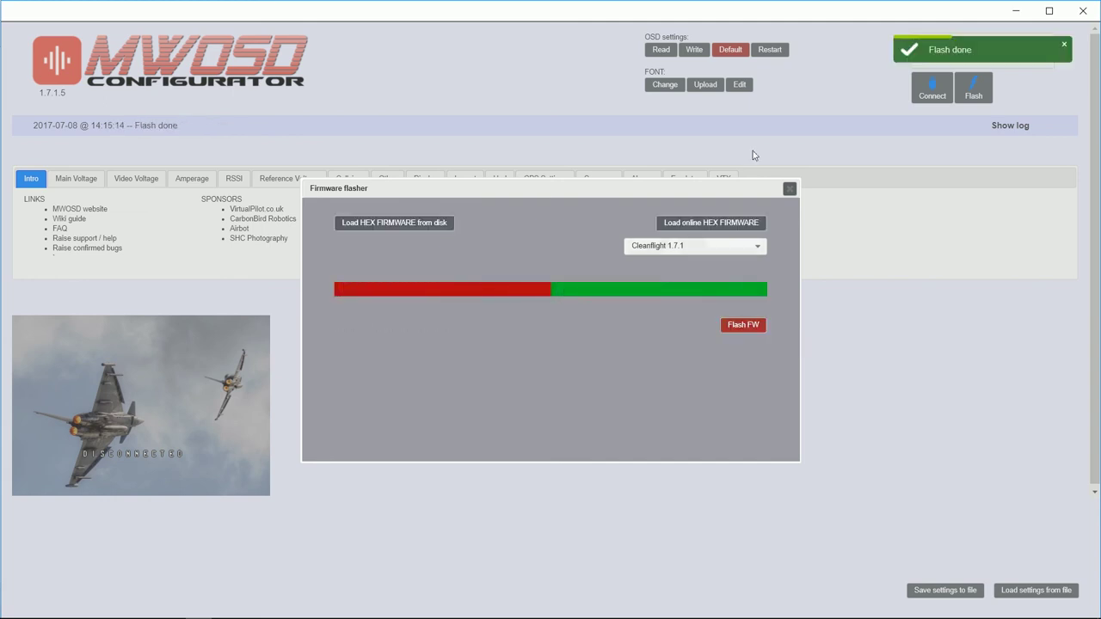
left_click(789, 189)
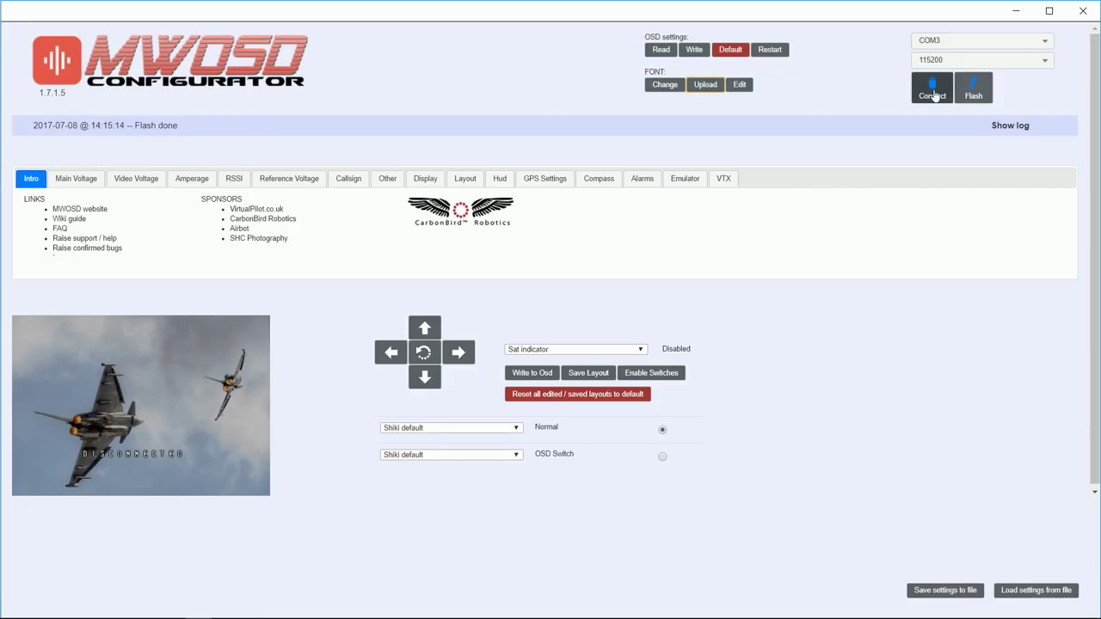
Step: Connect to the OSD on COM3 at 115200 baud and upload the font
left_click(933, 91)
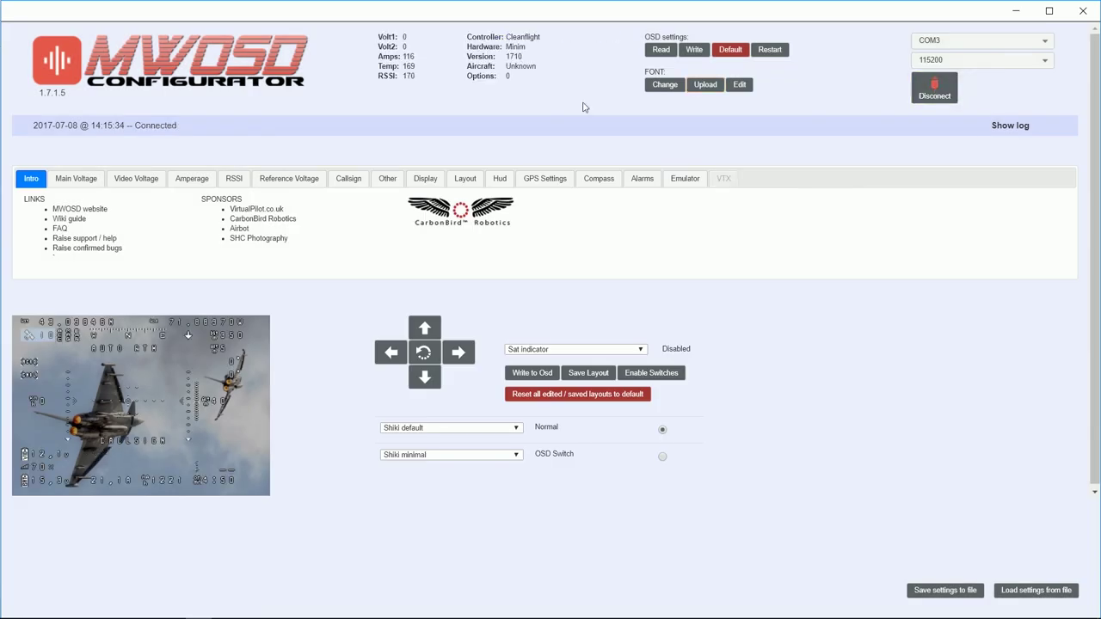
left_click(705, 85)
Step: Disable the Voltage - video element in the OSD layout
left_click(574, 349)
scroll(555, 432, "down", 4)
left_click(555, 426)
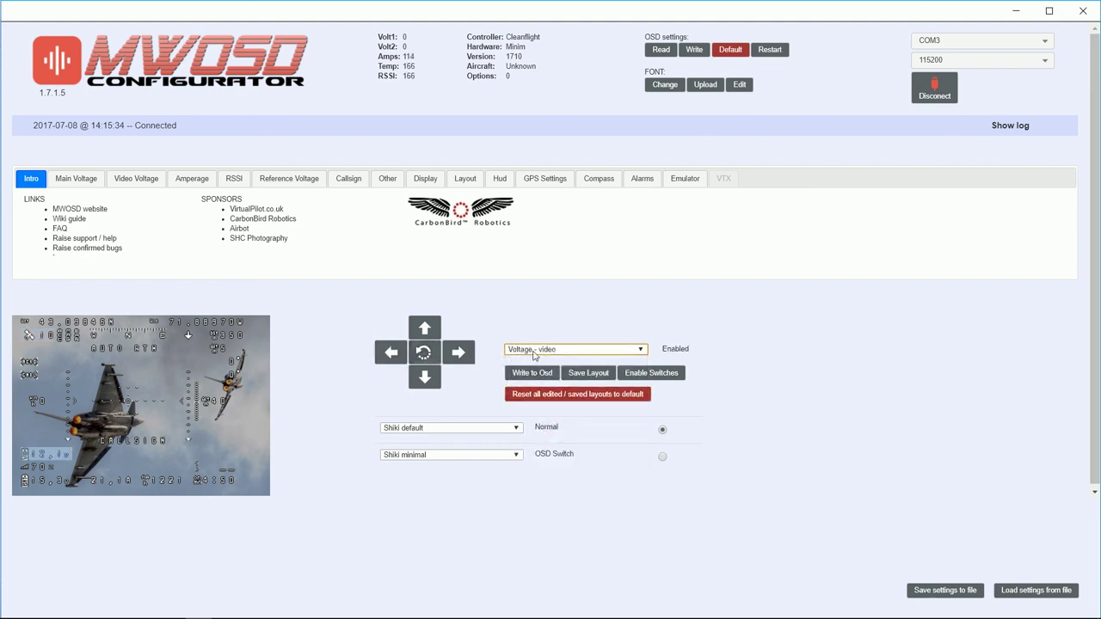
left_click(424, 355)
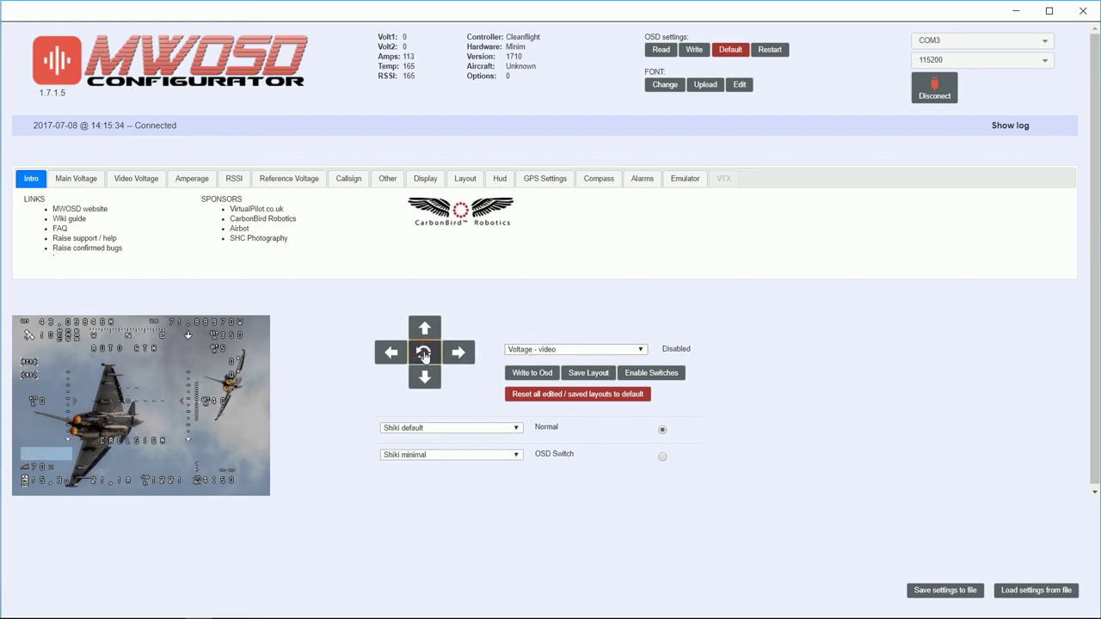
Step: Write the edited screen layout to the OSD
left_click(533, 376)
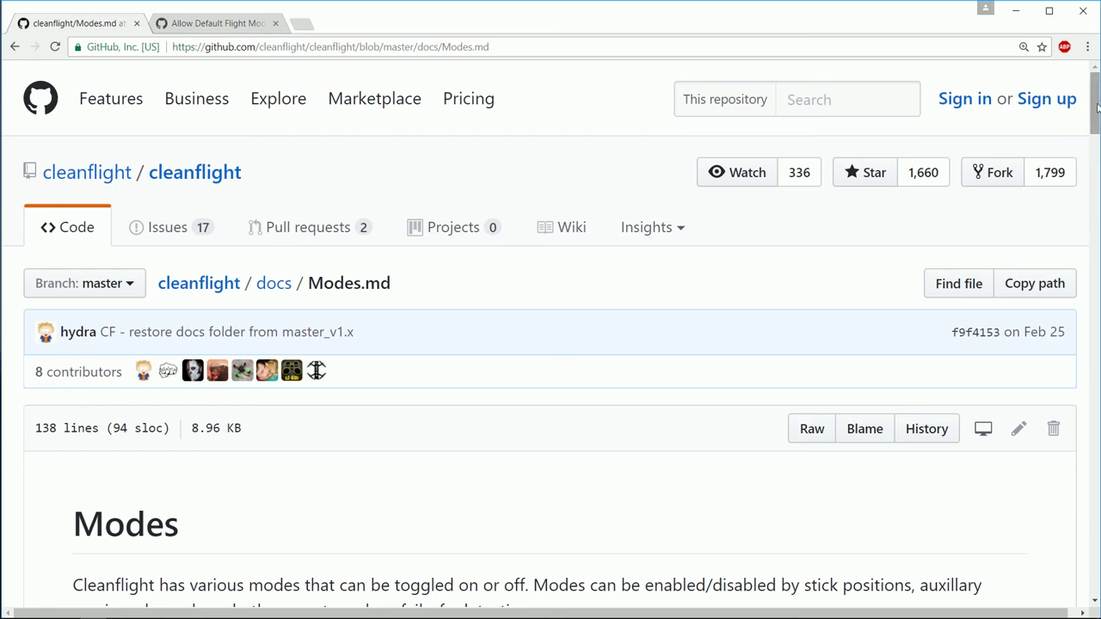
Step: In the browser, examine the flight mode table in Cleanflight's Modes.md documentation, focusing on the ANGLE entry
left_click_drag(1096, 90, 1085, 142)
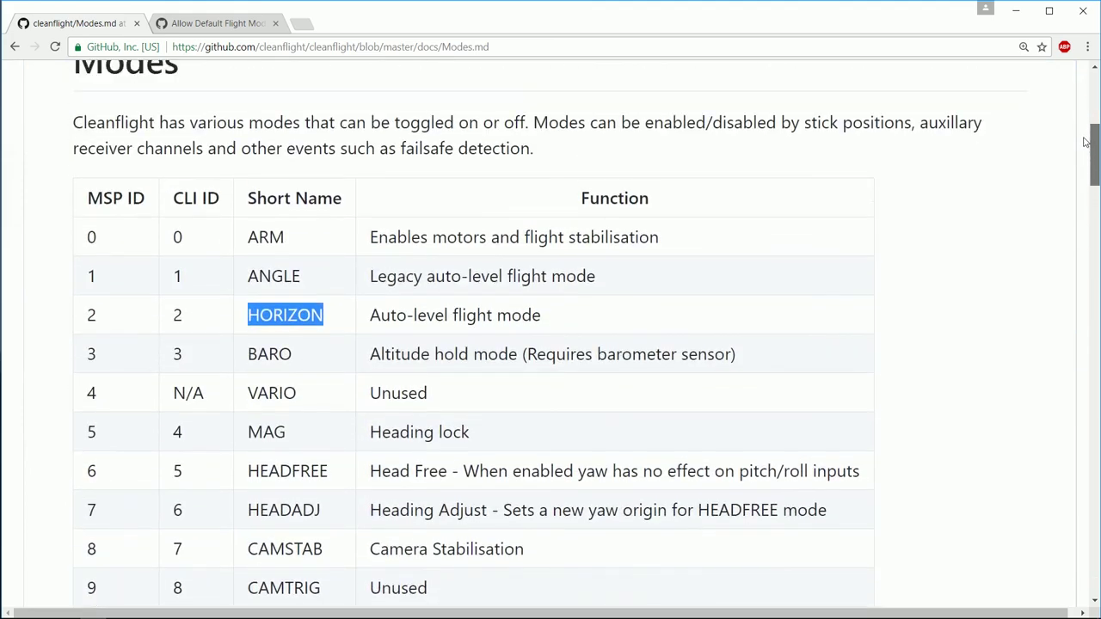
left_click(559, 217)
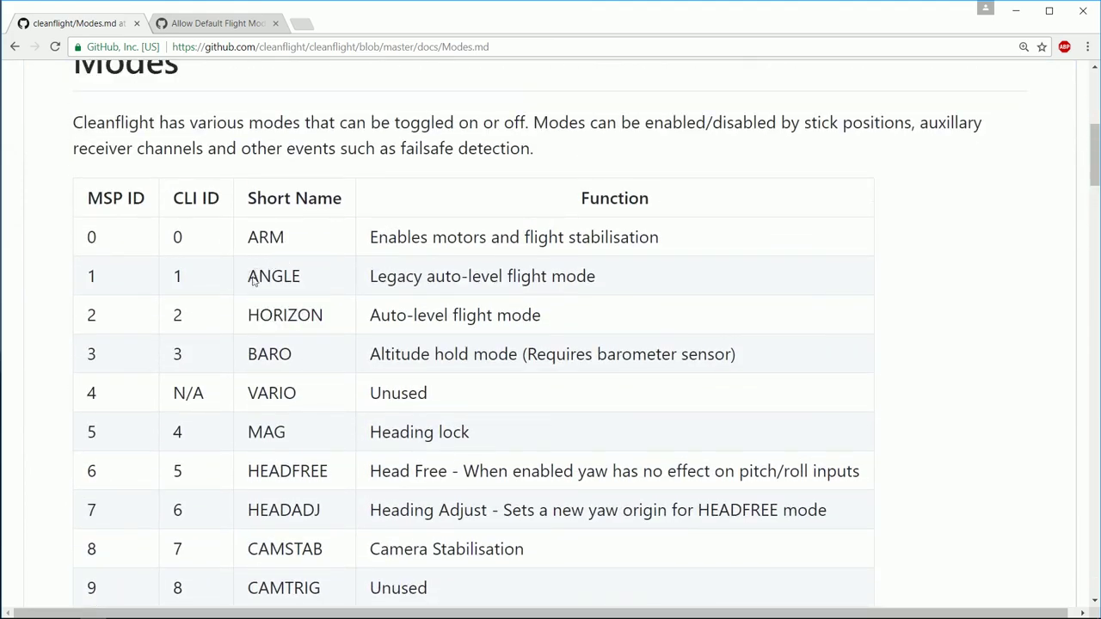
left_click_drag(250, 276, 315, 272)
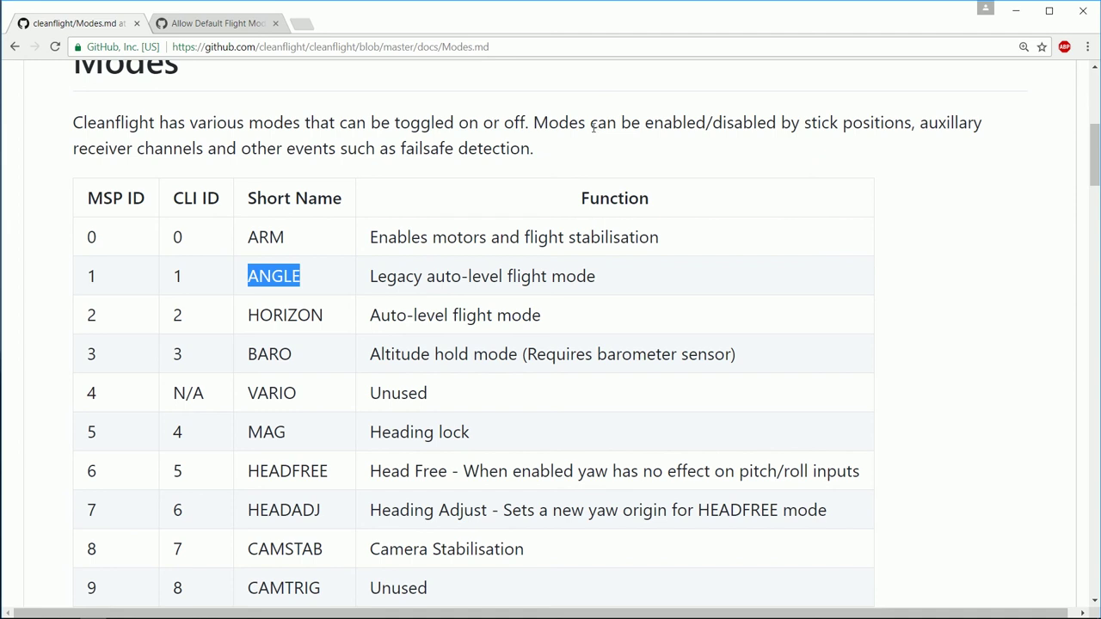
left_click(601, 122)
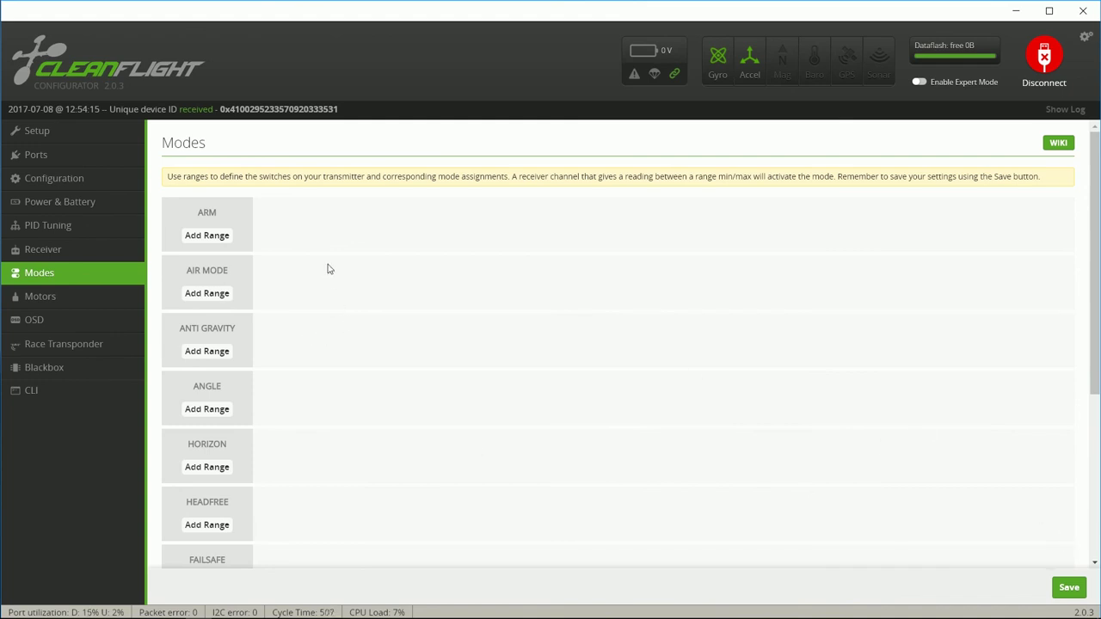
Step: In Cleanflight Configurator, add an ANGLE mode range on AUX 4 spanning 900 to 2100 and save the modes
scroll(334, 221, "down", 1)
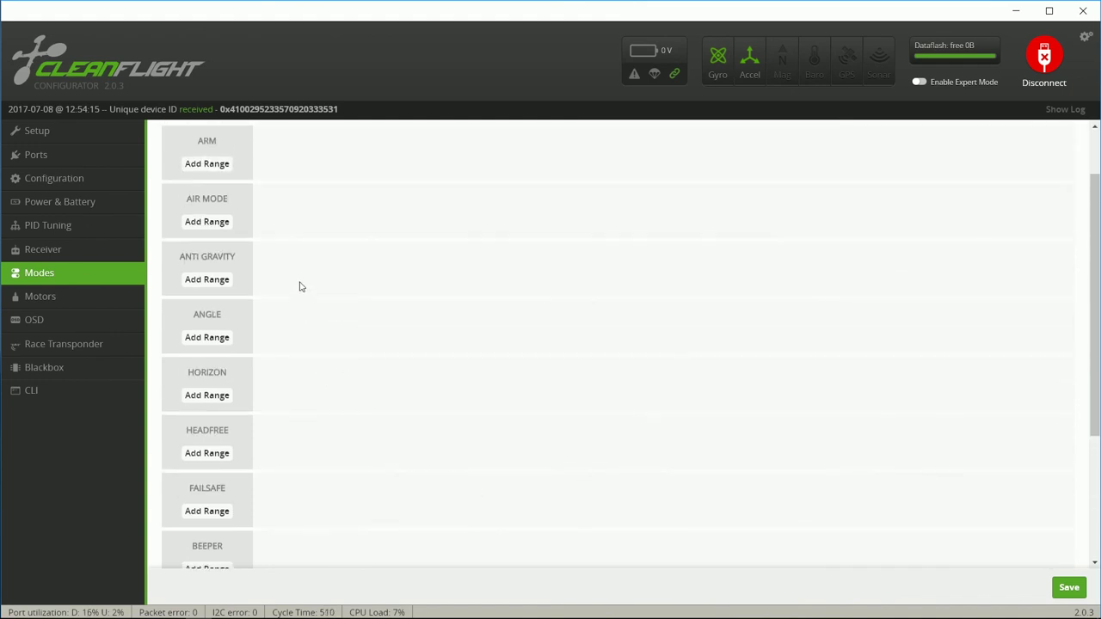
left_click(208, 338)
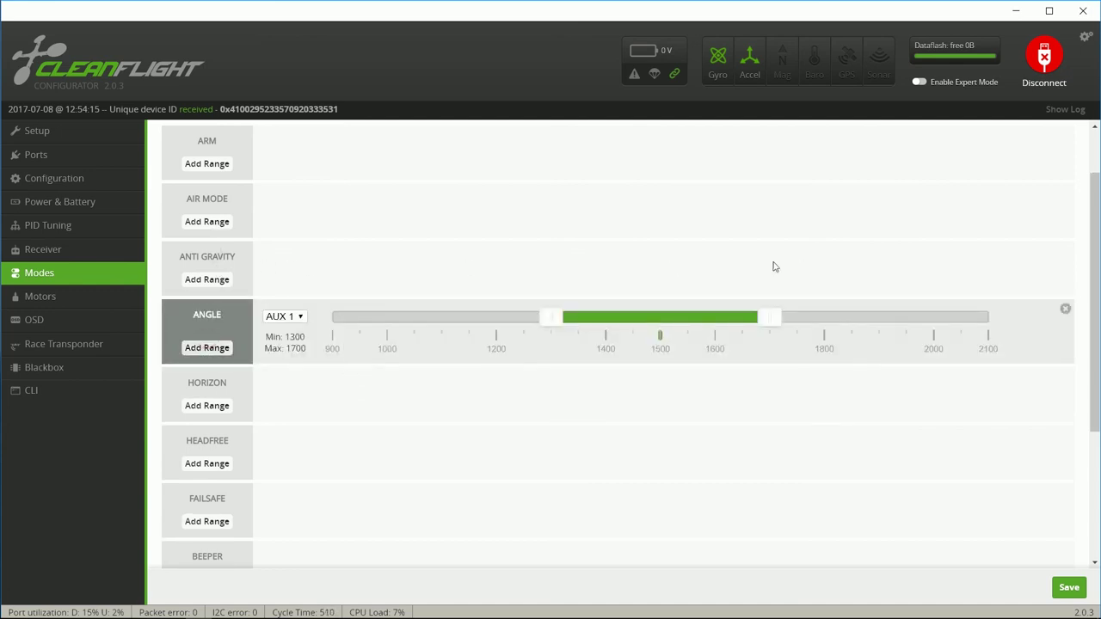
left_click(300, 317)
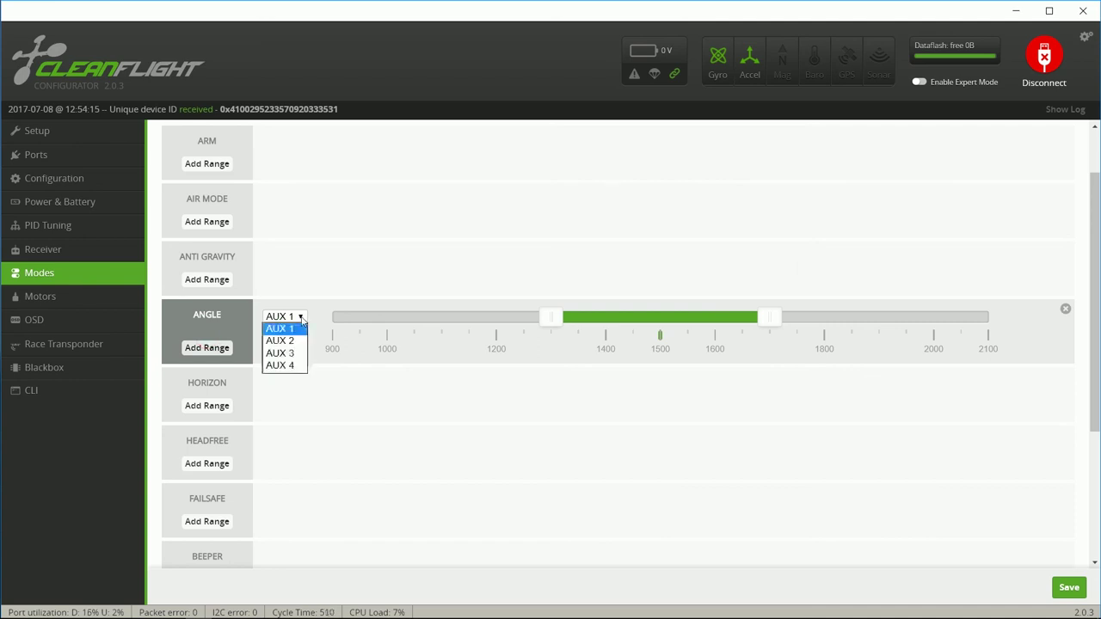
left_click(289, 366)
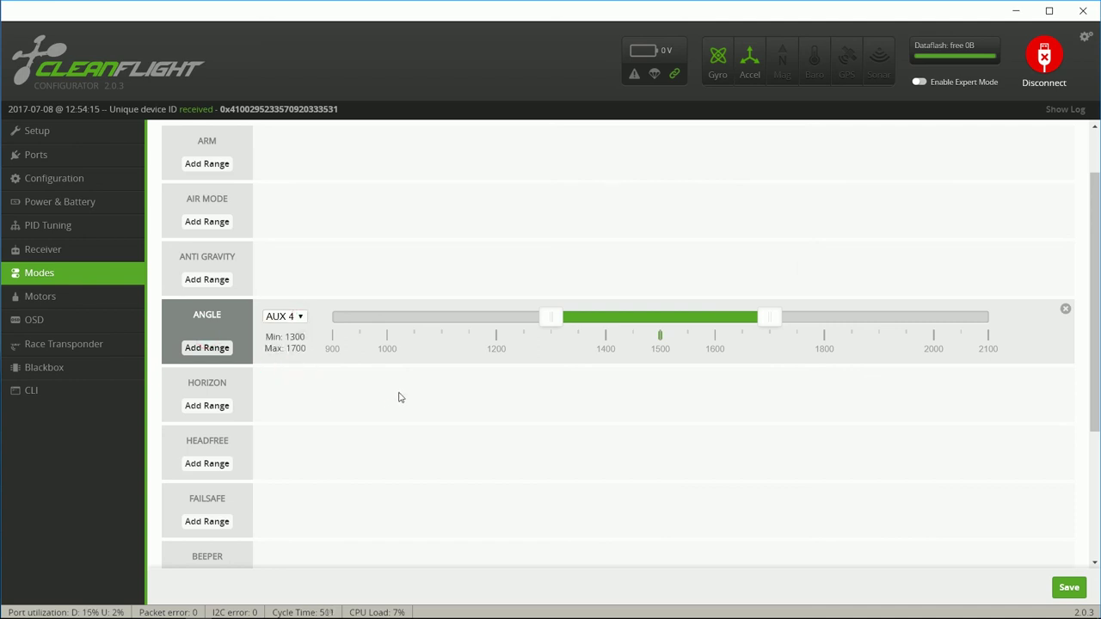
left_click_drag(554, 324, 335, 330)
left_click_drag(774, 320, 988, 318)
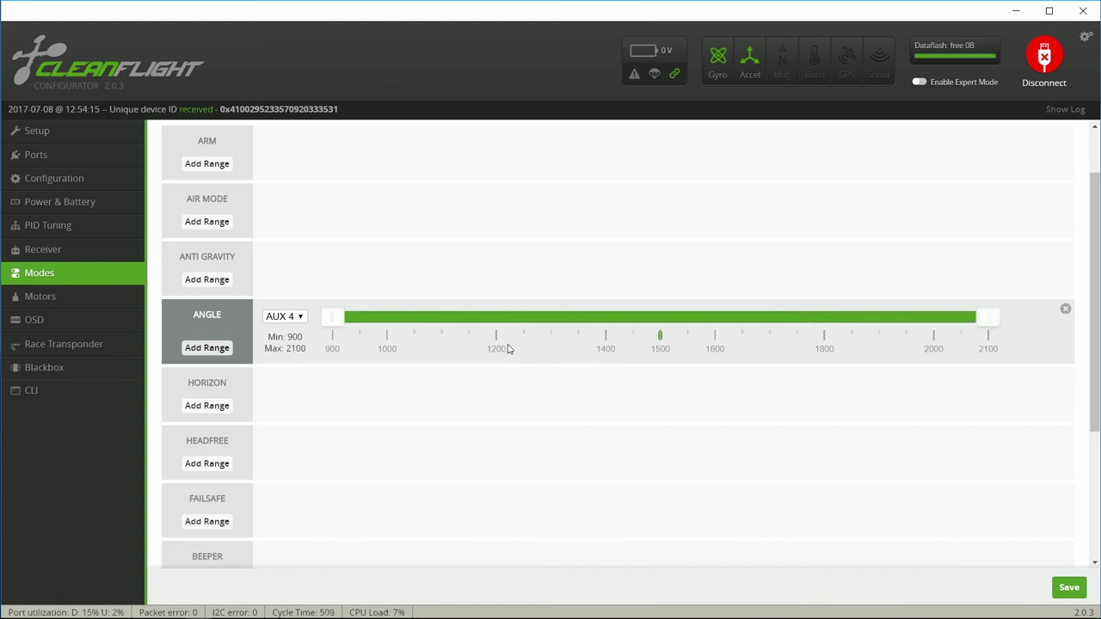
left_click(1069, 588)
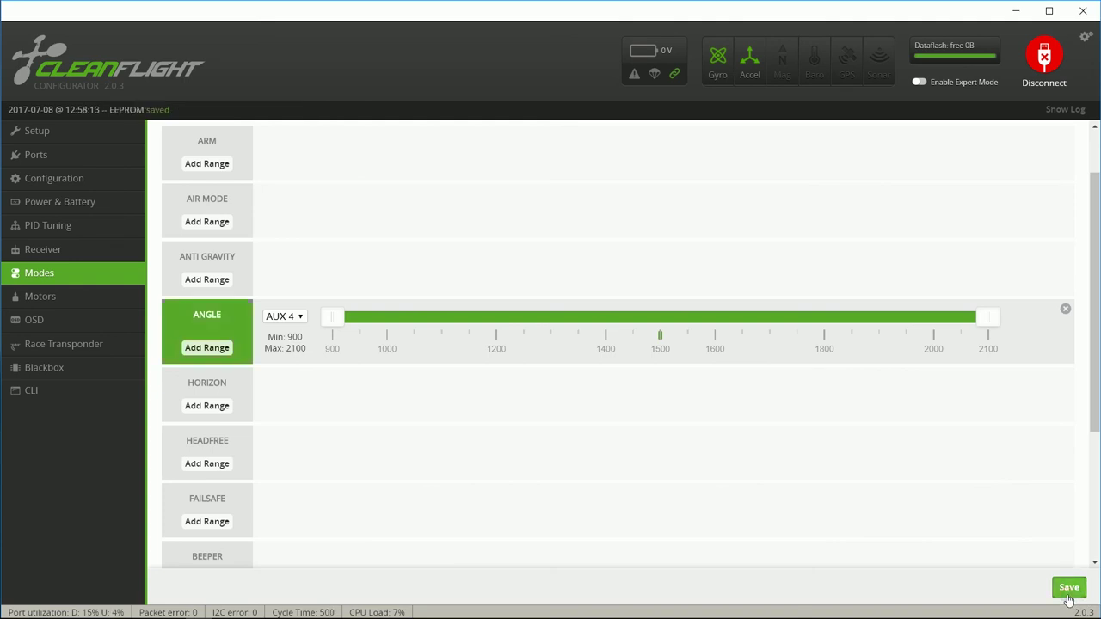